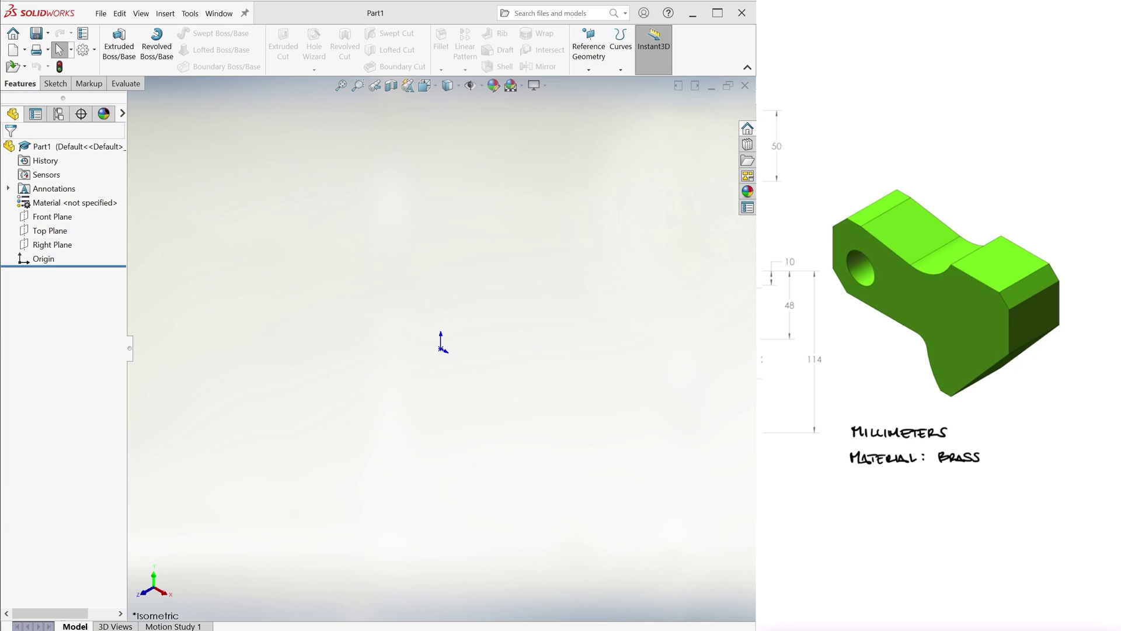
Start a new sketch on the Front Plane
{"action": "left_click", "coordinate": [56, 83]}
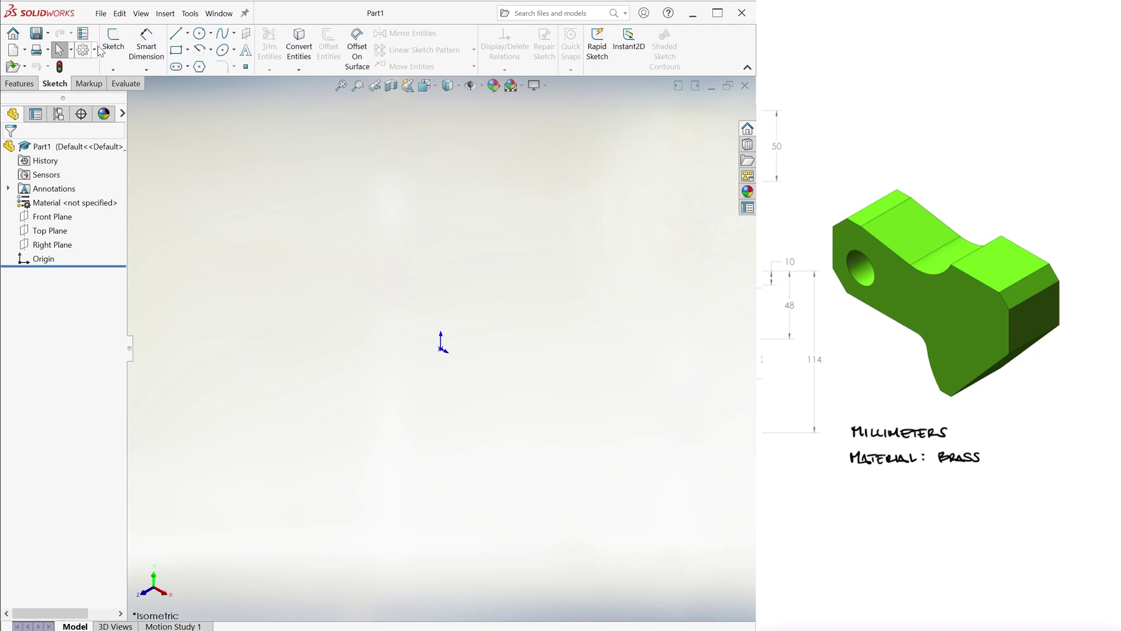
{"action": "left_click", "coordinate": [108, 44]}
{"action": "left_click", "coordinate": [323, 210]}
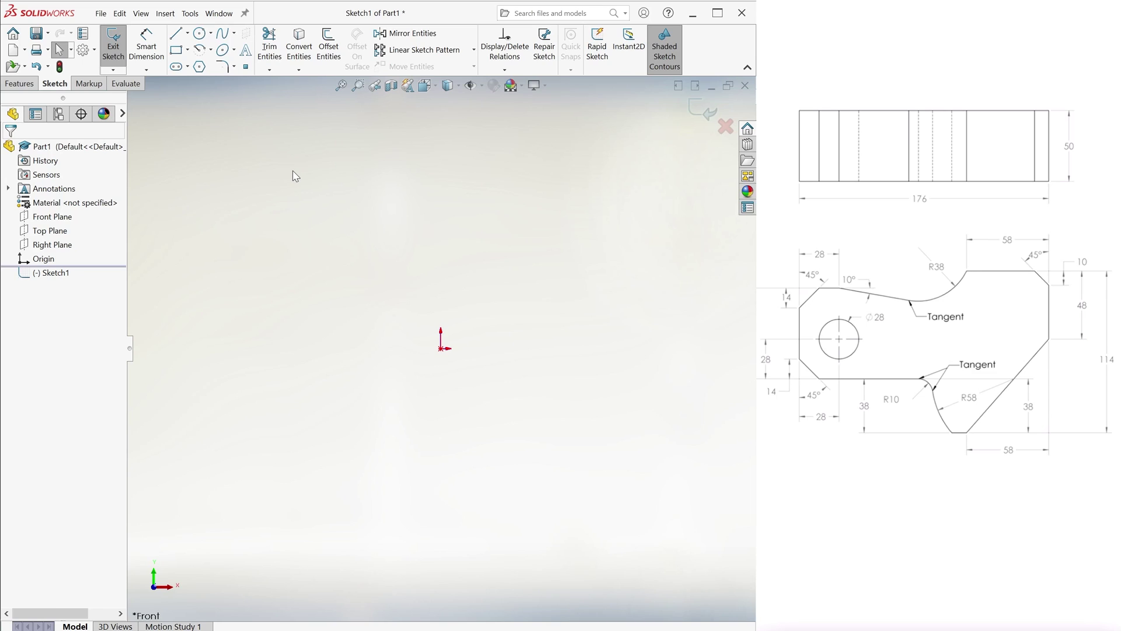
Draw the left line chain from the origin: bottom edge, chamfers, left side and slanted top
{"action": "left_click", "coordinate": [176, 32]}
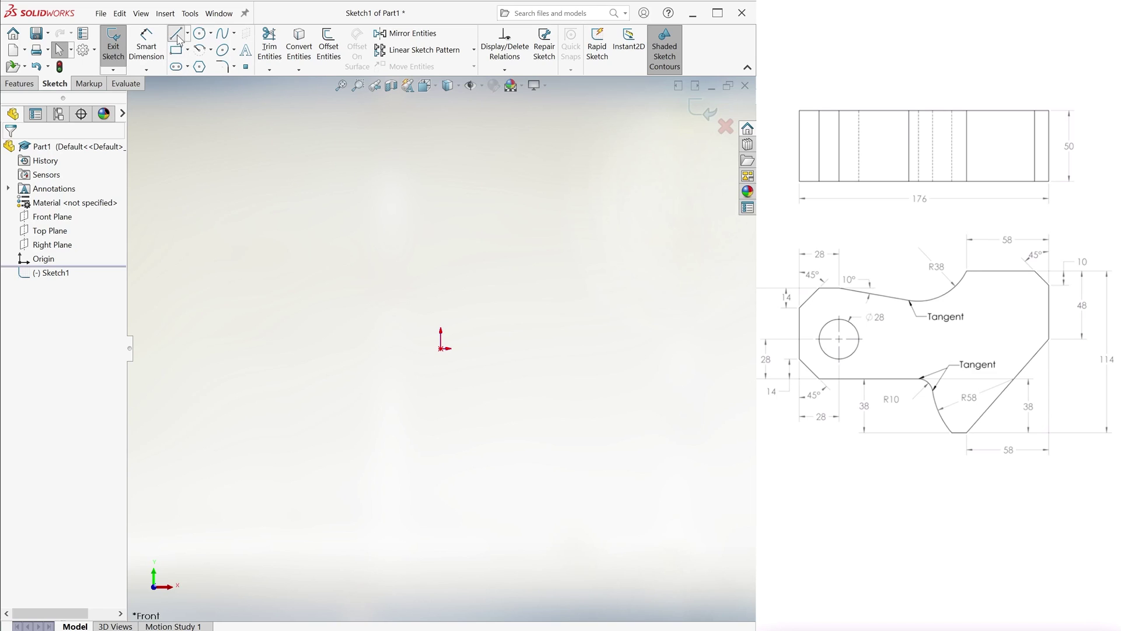
{"action": "left_click", "coordinate": [440, 347]}
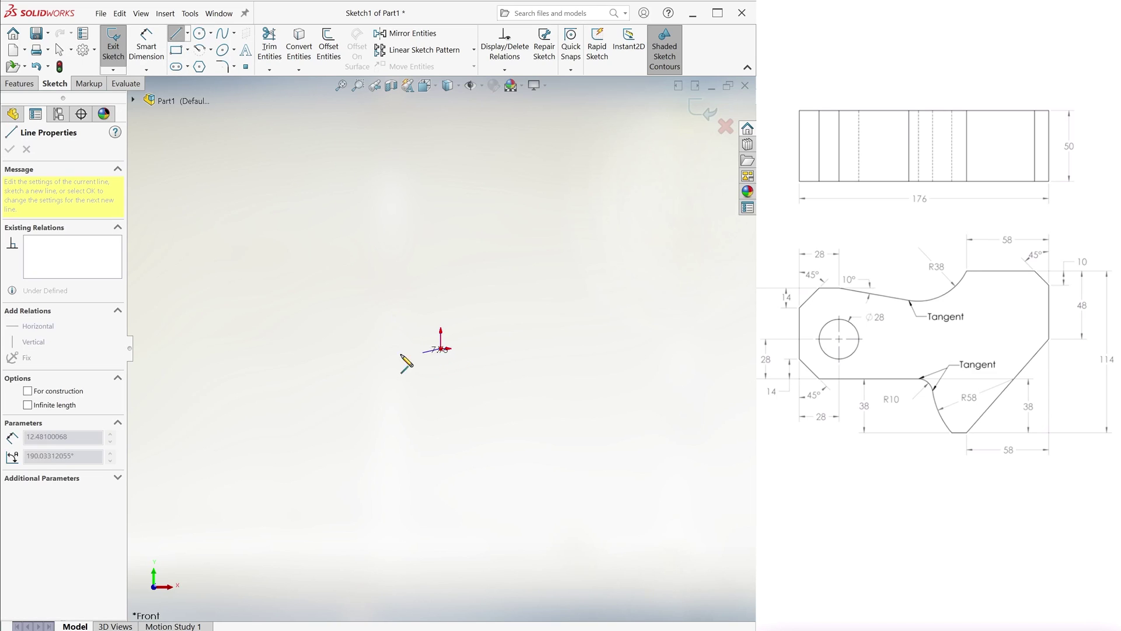
{"action": "left_click", "coordinate": [292, 347]}
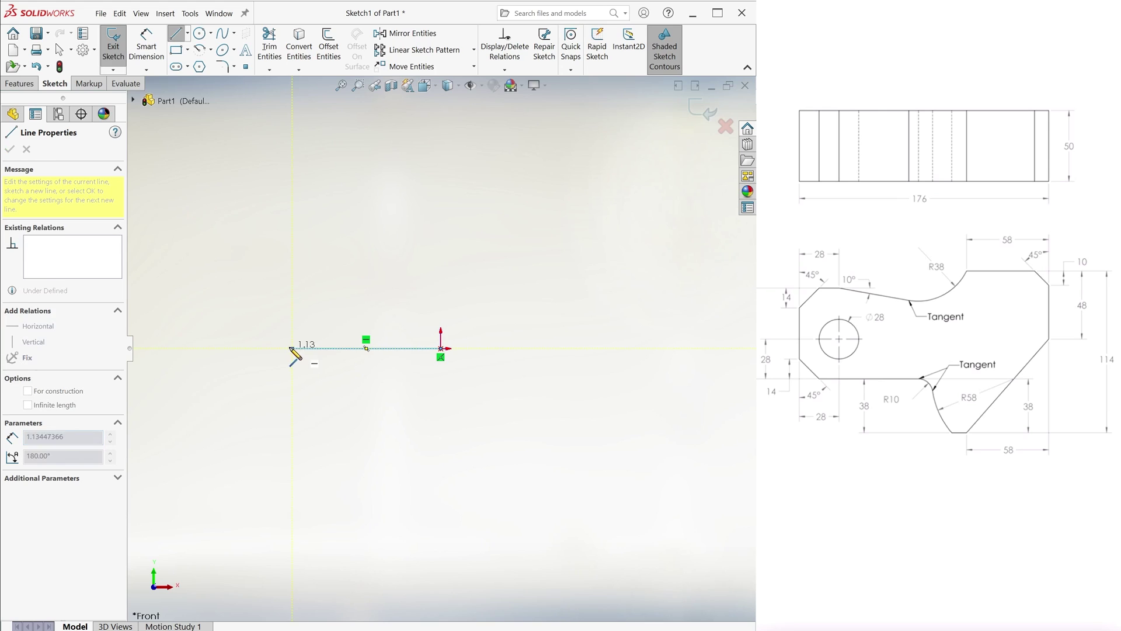
{"action": "left_click", "coordinate": [262, 325]}
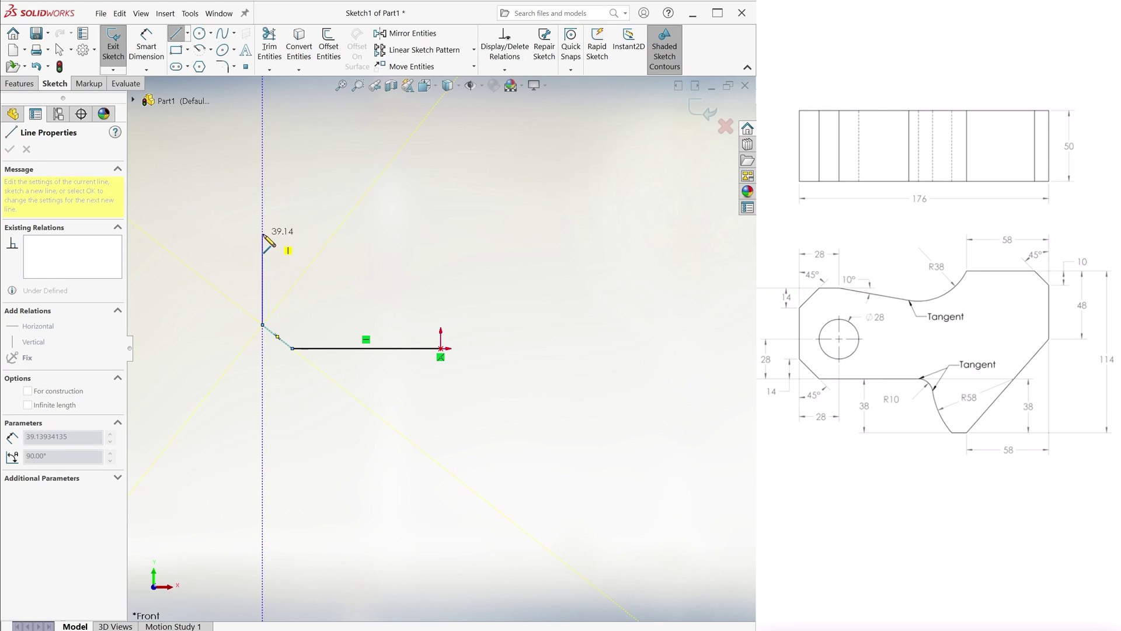
{"action": "left_click", "coordinate": [262, 234]}
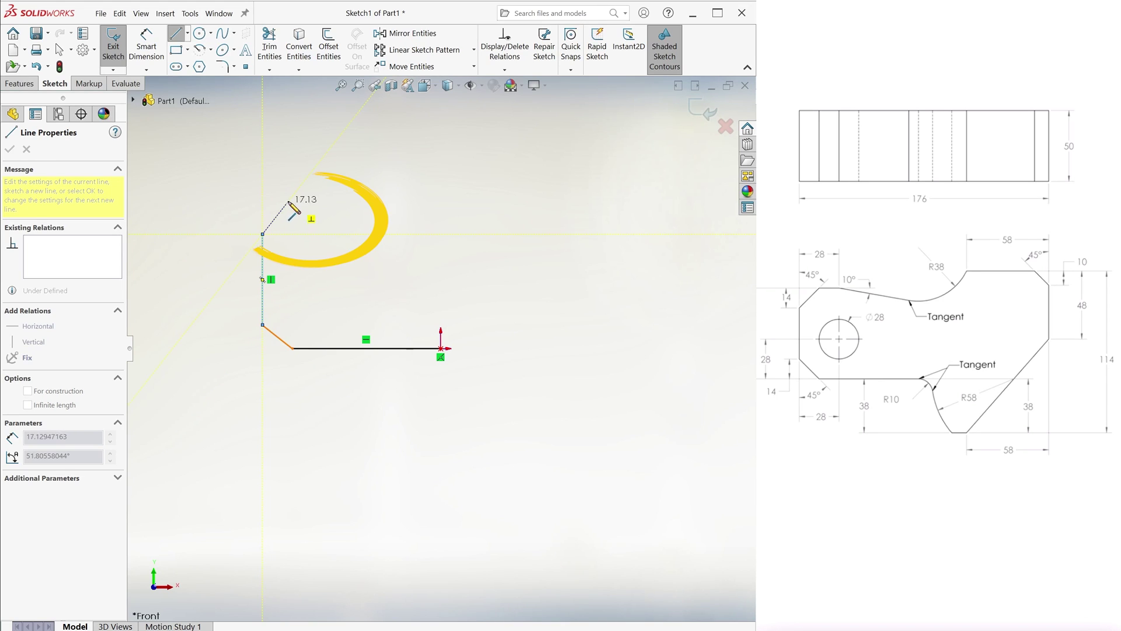
{"action": "left_click", "coordinate": [299, 204]}
{"action": "left_click", "coordinate": [329, 204]}
{"action": "double_click", "coordinate": [435, 239]}
{"action": "left_click", "coordinate": [508, 175]}
Draw the right line chain with top edge, chamfer, long diagonal and short bottom edge, shifted right
{"action": "left_click", "coordinate": [585, 174]}
{"action": "left_click", "coordinate": [609, 190]}
{"action": "left_click", "coordinate": [609, 254]}
{"action": "left_click", "coordinate": [523, 425]}
{"action": "double_click", "coordinate": [502, 427]}
{"action": "left_click_drag", "start_coordinate": [526, 418], "coordinate": [568, 418]}
Place the hole circle inside the left part of the outline
{"action": "left_click", "coordinate": [200, 32]}
{"action": "left_click", "coordinate": [307, 301]}
{"action": "key", "text": "Escape"}
{"action": "left_click", "coordinate": [199, 49]}
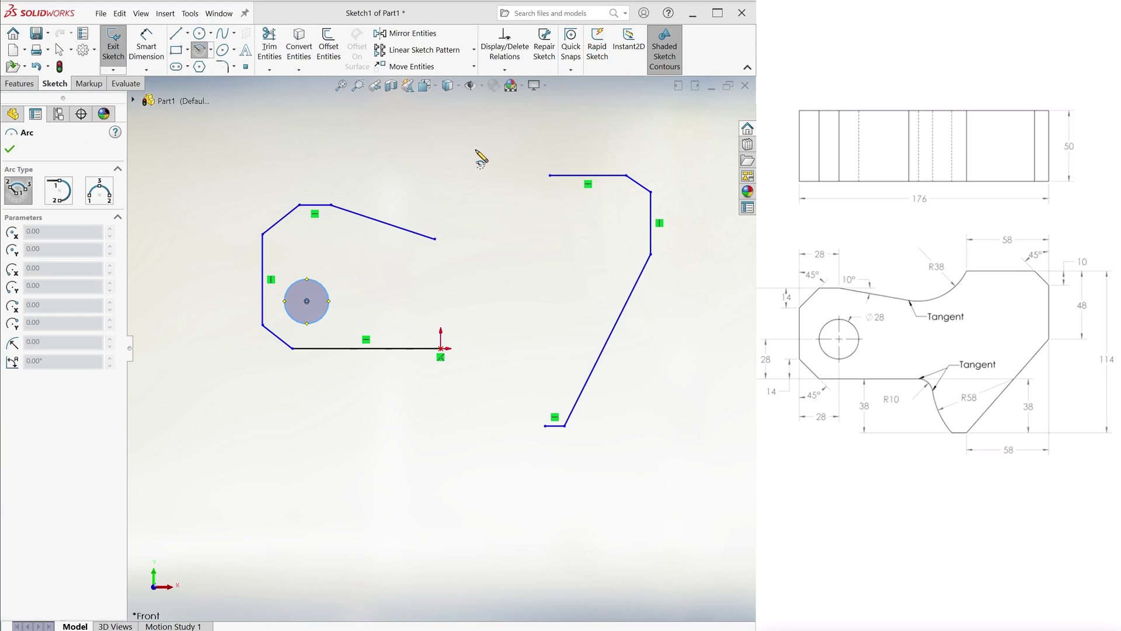
Draw the upper concave centerpoint arc between the top-right line and the slanted edge
{"action": "left_click", "coordinate": [462, 143]}
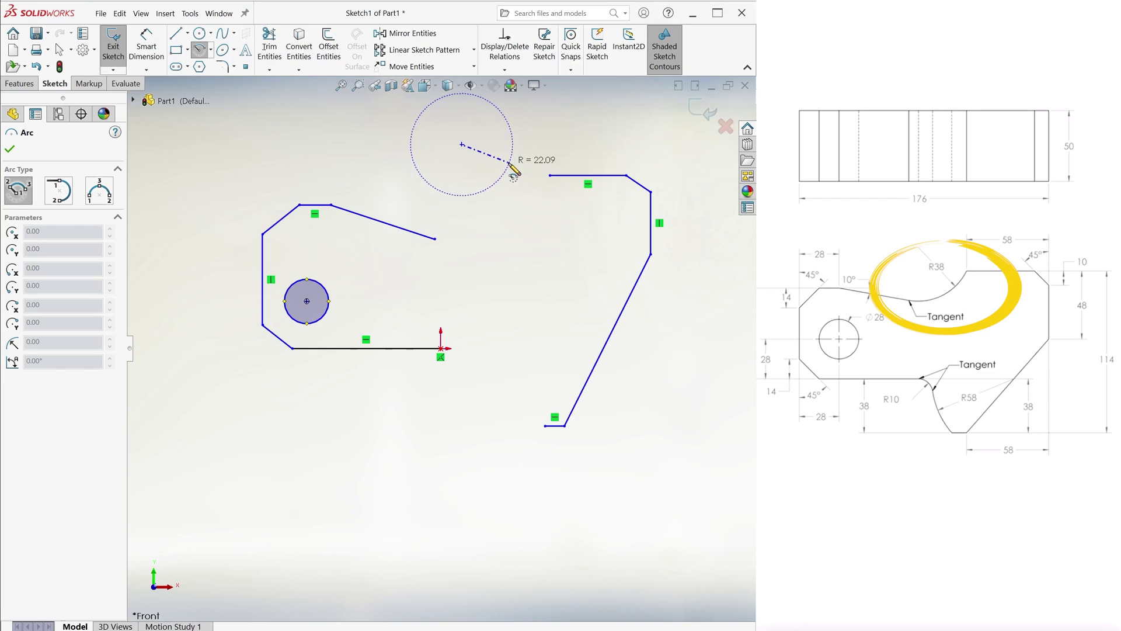
{"action": "left_click", "coordinate": [549, 175]}
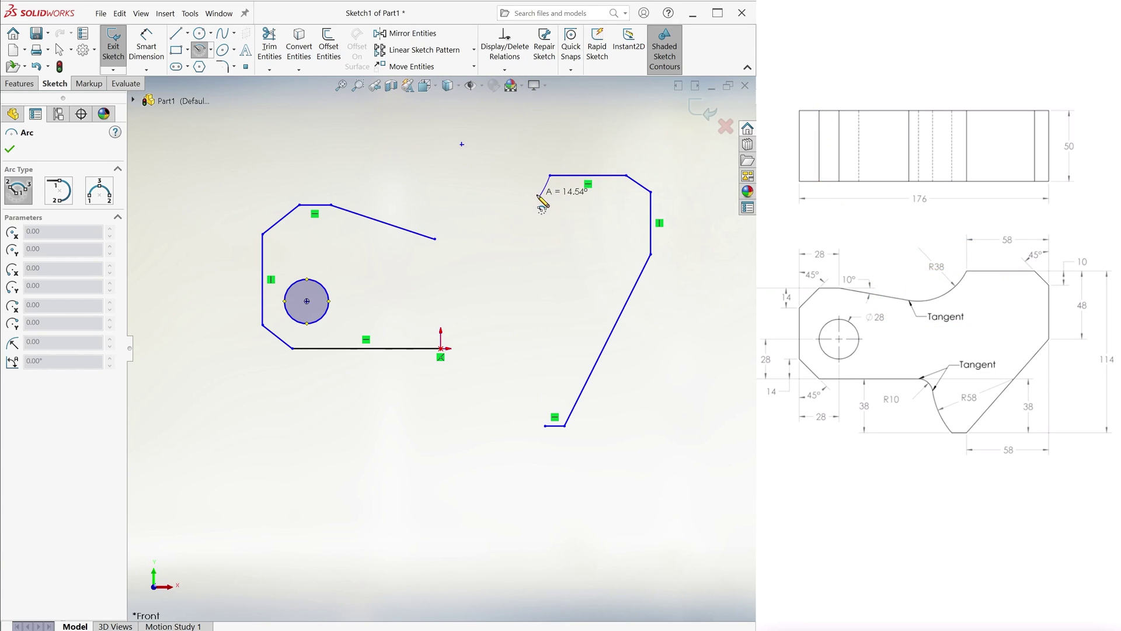
{"action": "left_click", "coordinate": [399, 213]}
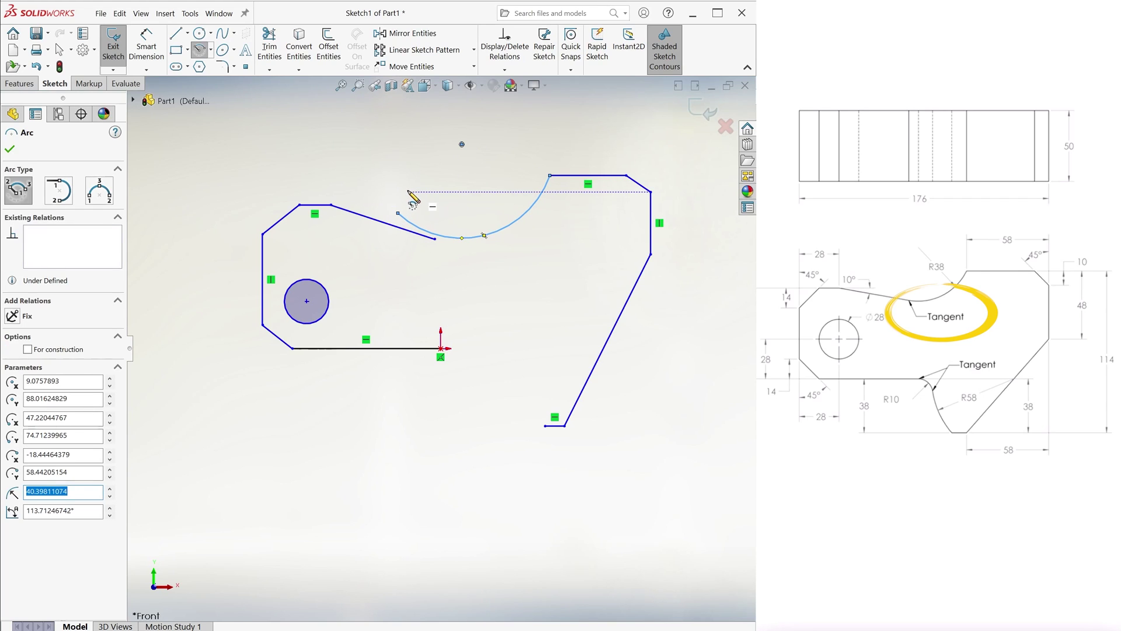
{"action": "key", "text": "Escape"}
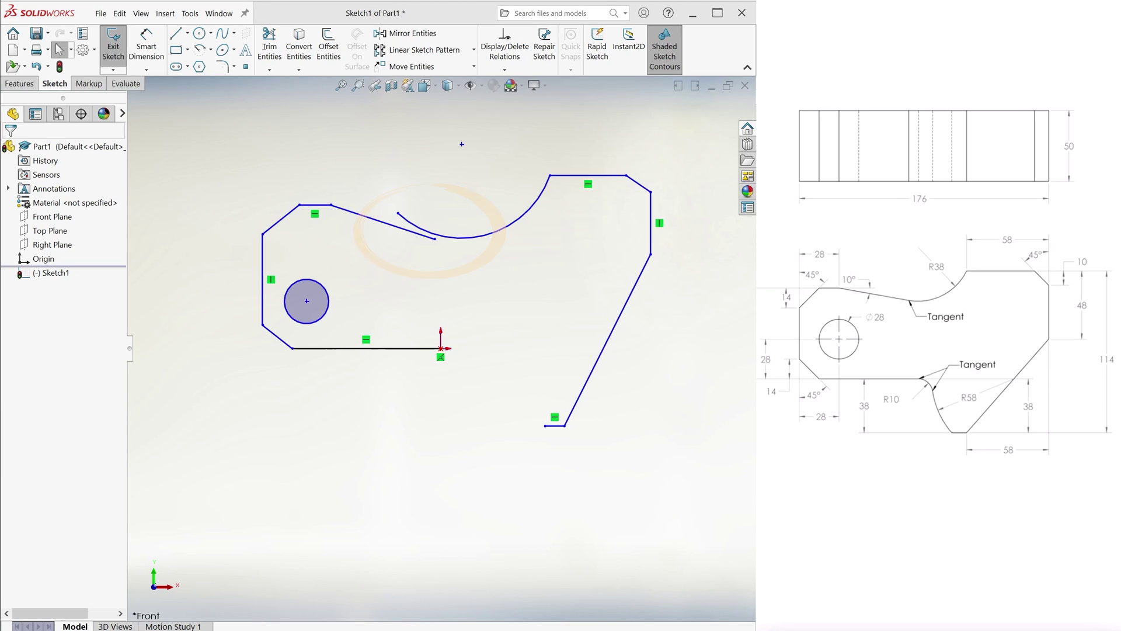
Draw the small arc below the origin and the large lower arc
{"action": "left_click", "coordinate": [200, 50]}
{"action": "left_click", "coordinate": [441, 348]}
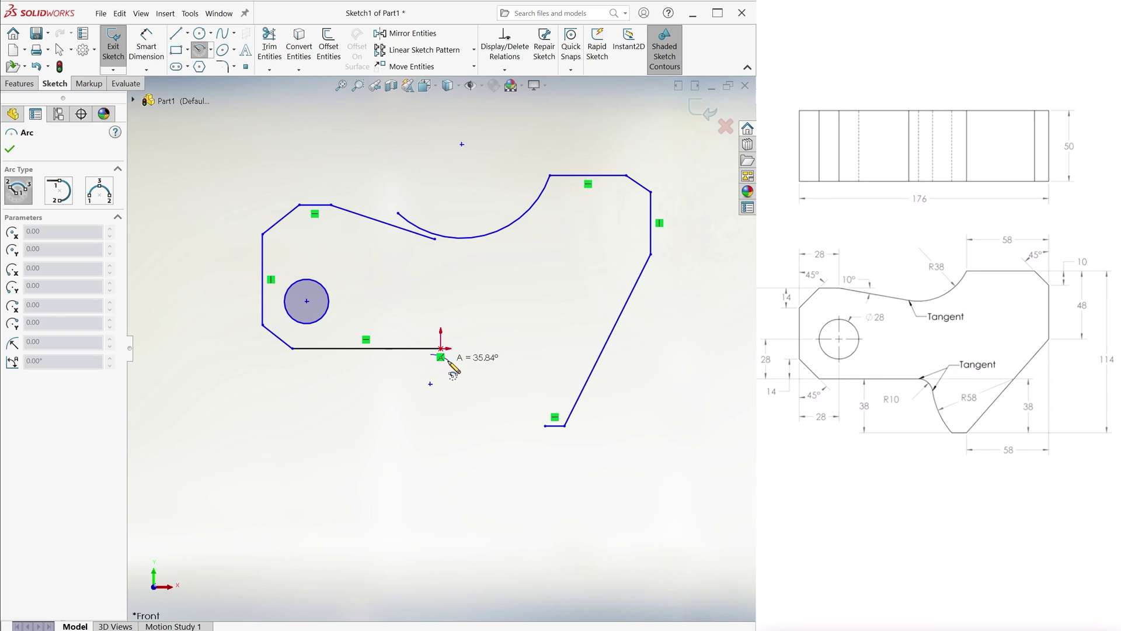
{"action": "left_click", "coordinate": [456, 401]}
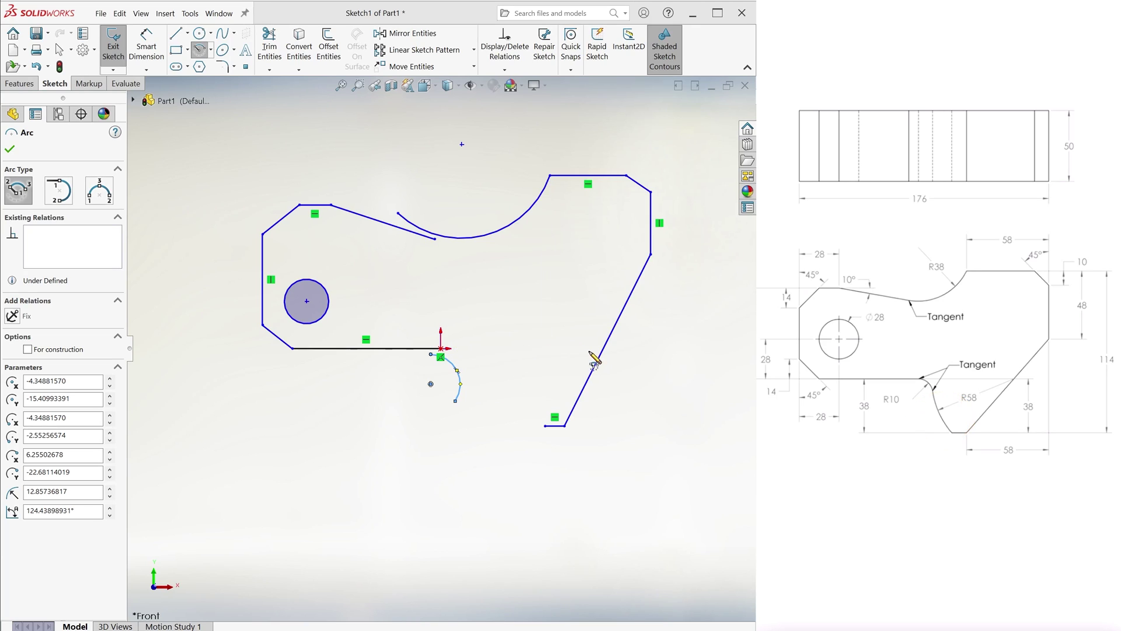
{"action": "left_click", "coordinate": [604, 348]}
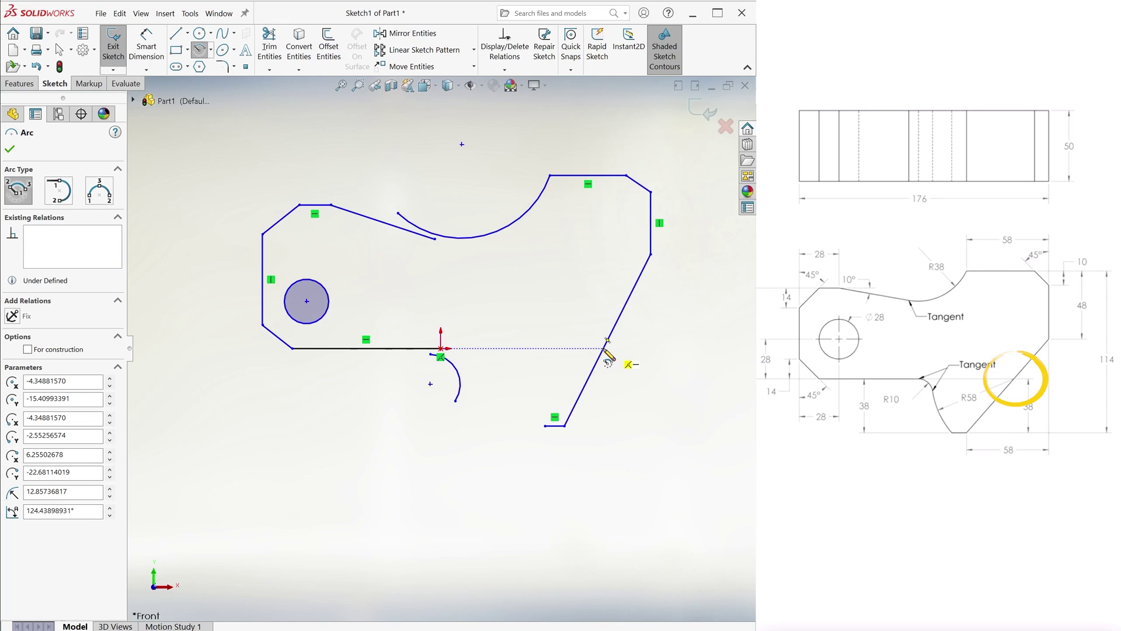
{"action": "left_click", "coordinate": [513, 383]}
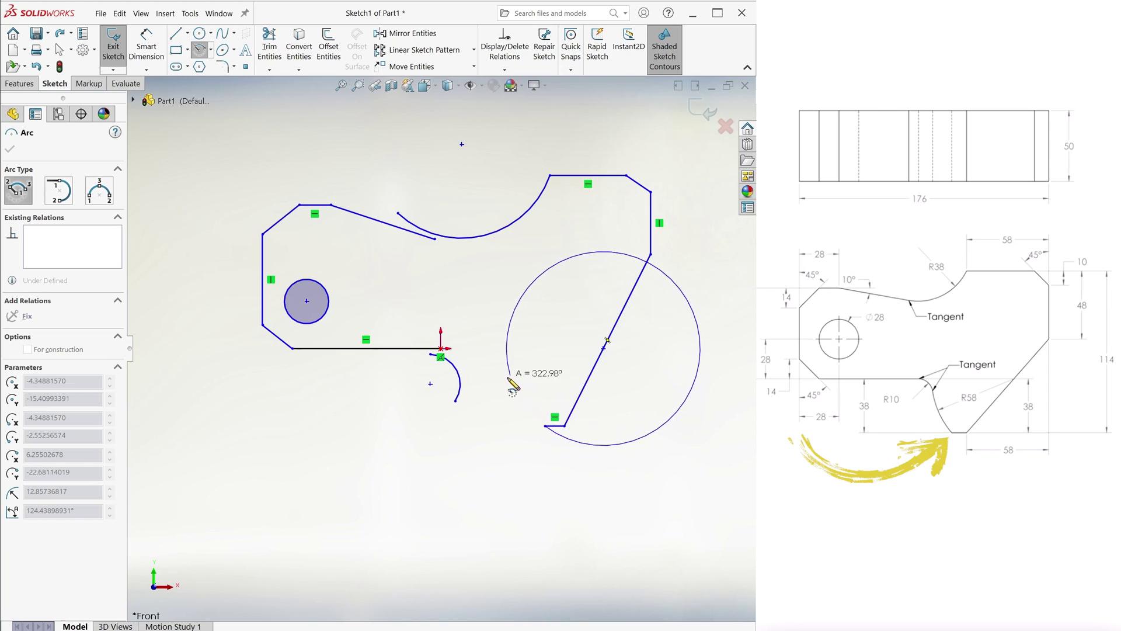
{"action": "left_click", "coordinate": [531, 418]}
{"action": "key", "text": "Escape"}
Dimension the hole, the 45° chamfer angle and the 28, 28, 64 and 14 lengths
{"action": "left_click", "coordinate": [146, 49]}
{"action": "left_click", "coordinate": [293, 285]}
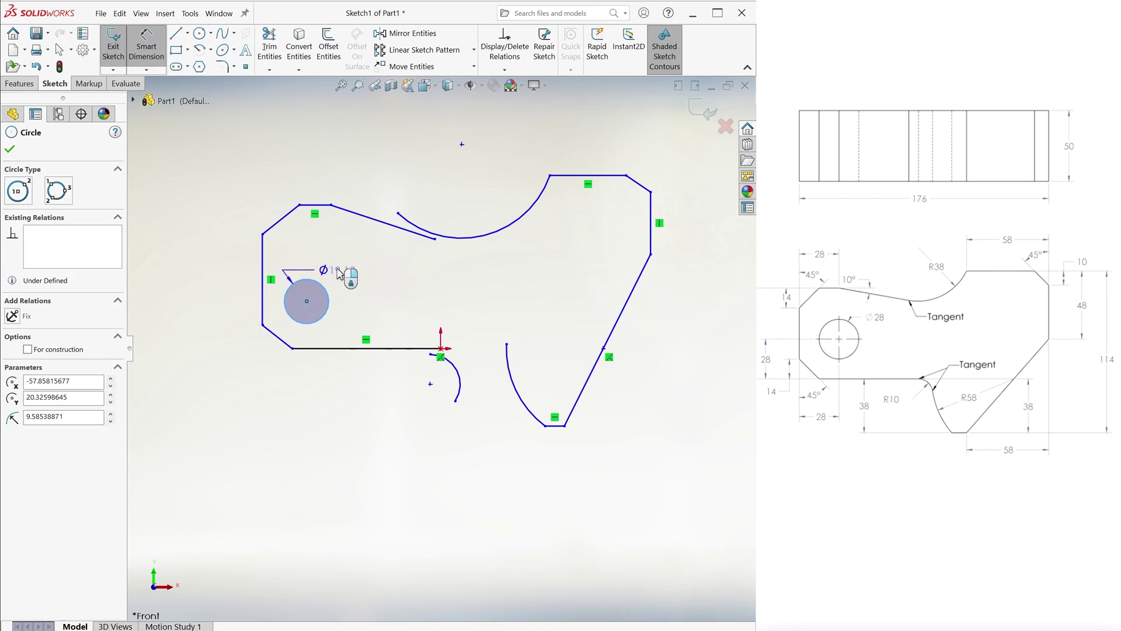
{"action": "left_click", "coordinate": [350, 273]}
{"action": "type", "text": "28.00mm"}
{"action": "left_click", "coordinate": [277, 337]}
{"action": "left_click", "coordinate": [351, 347]}
{"action": "type", "text": "45"}
{"action": "left_click", "coordinate": [306, 300]}
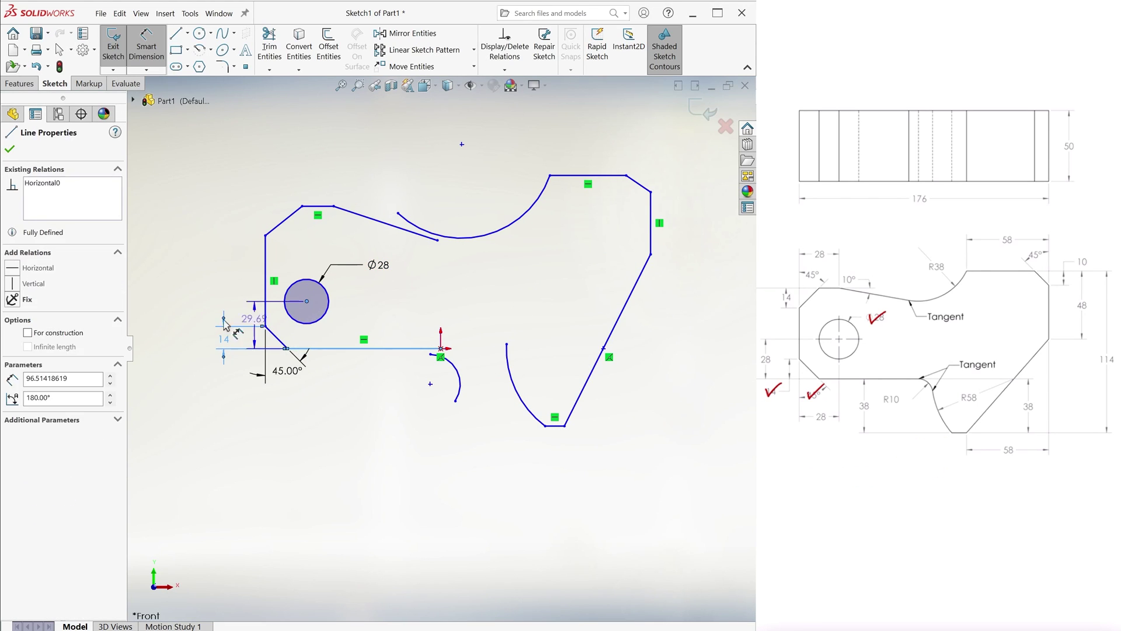
{"action": "left_click", "coordinate": [203, 326]}
{"action": "type", "text": "28.00mm"}
{"action": "left_click", "coordinate": [285, 397]}
{"action": "type", "text": "28"}
{"action": "left_click", "coordinate": [161, 298]}
{"action": "type", "text": "64"}
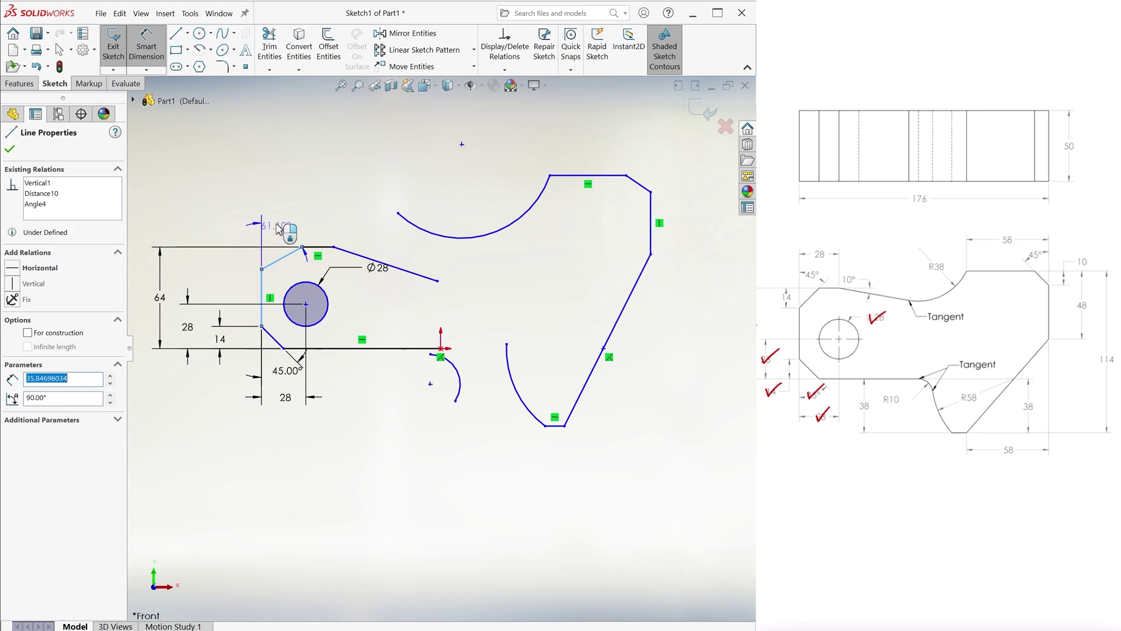
{"action": "left_click", "coordinate": [281, 227]}
{"action": "type", "text": "1445"}
Add the 10° top angle, R10 arc, 38 height and R58 arc dimensions
{"action": "left_click", "coordinate": [399, 271]}
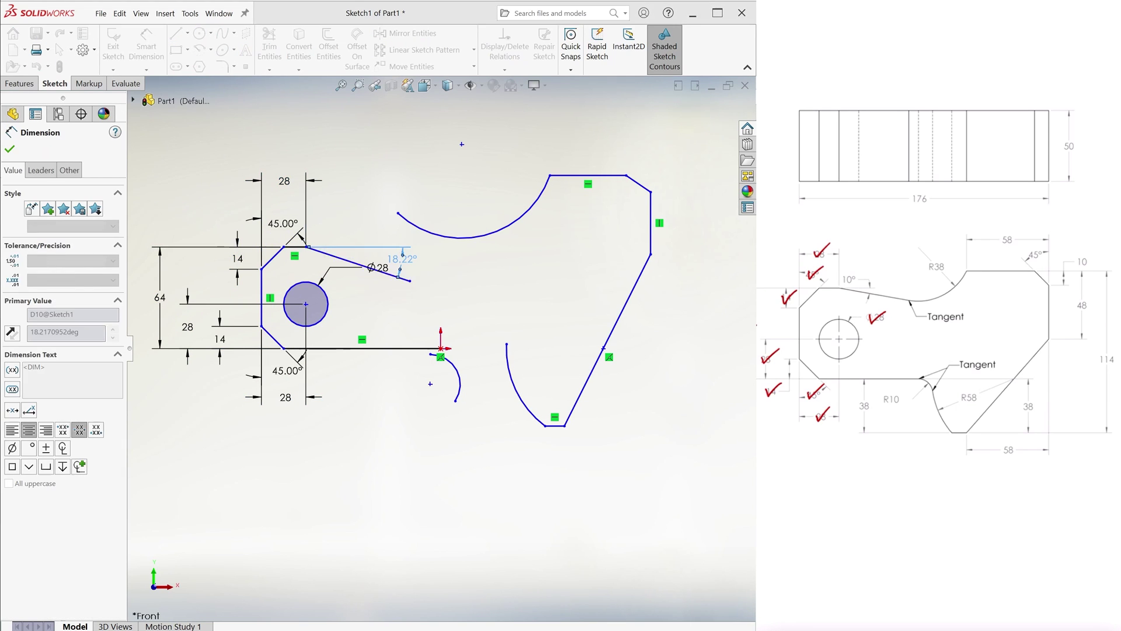
{"action": "type", "text": "10"}
{"action": "left_click", "coordinate": [439, 379]}
{"action": "type", "text": "10"}
{"action": "left_click", "coordinate": [363, 379]}
{"action": "type", "text": "38"}
{"action": "left_click", "coordinate": [517, 368]}
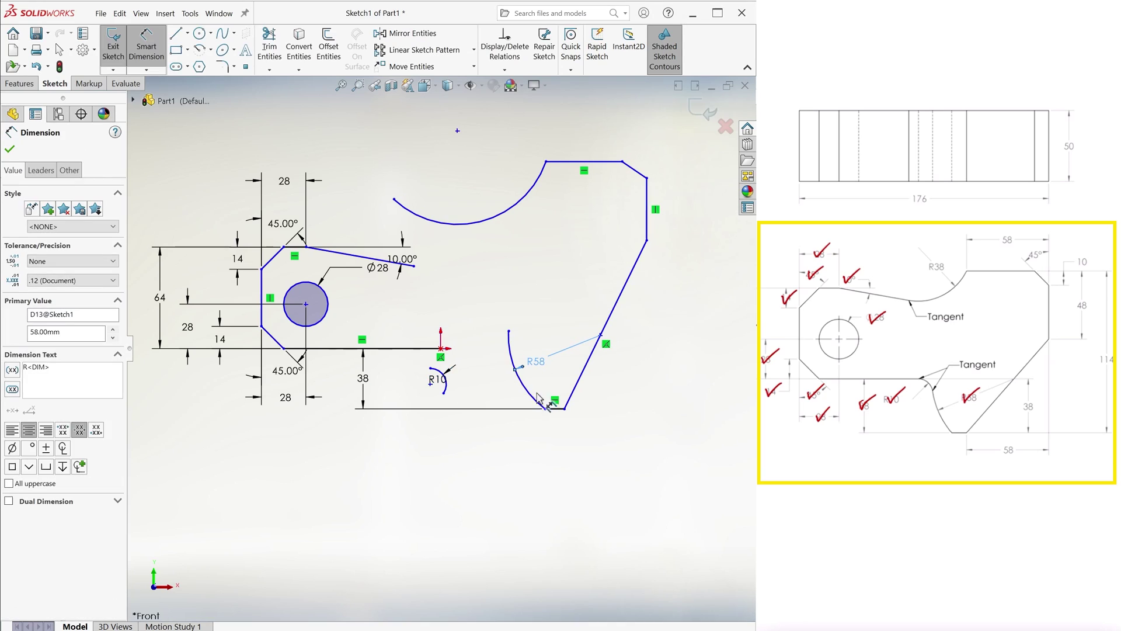
{"action": "left_click", "coordinate": [543, 407]}
{"action": "type", "text": "58"}
{"action": "left_click", "coordinate": [601, 447]}
{"action": "type", "text": "58"}
Dimension the right side: lower edge height, 48 height, 10 chamfer drop and top edge length
{"action": "left_click", "coordinate": [633, 380]}
{"action": "type", "text": "38"}
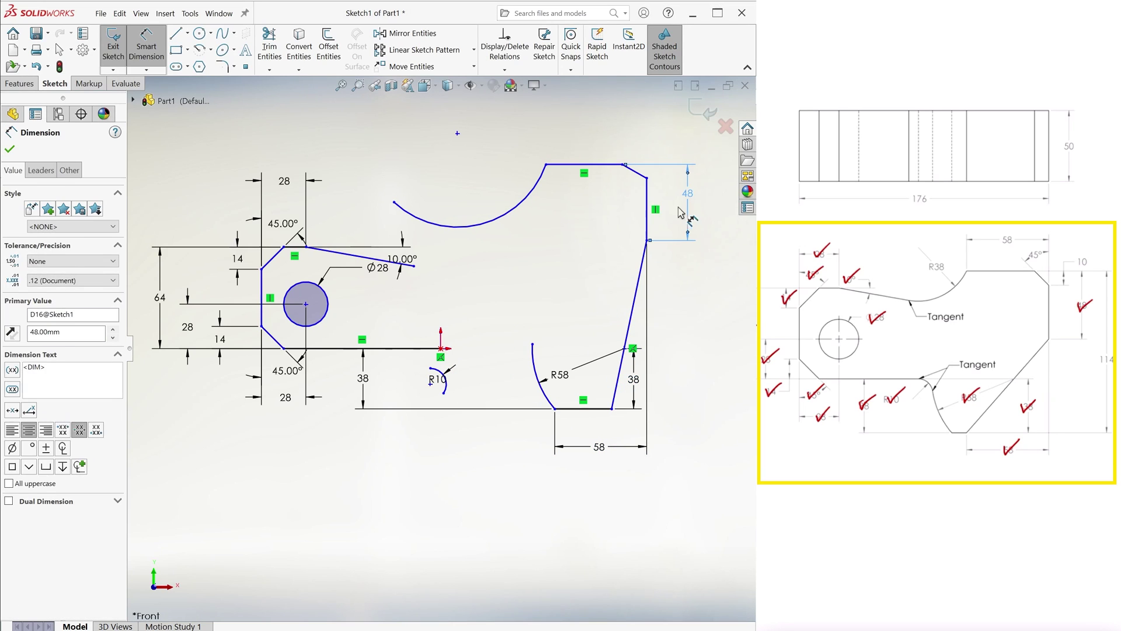
{"action": "left_click", "coordinate": [693, 192]}
{"action": "type", "text": "48"}
{"action": "left_click", "coordinate": [708, 324]}
{"action": "type", "text": "114"}
{"action": "left_click", "coordinate": [664, 237]}
{"action": "type", "text": "10"}
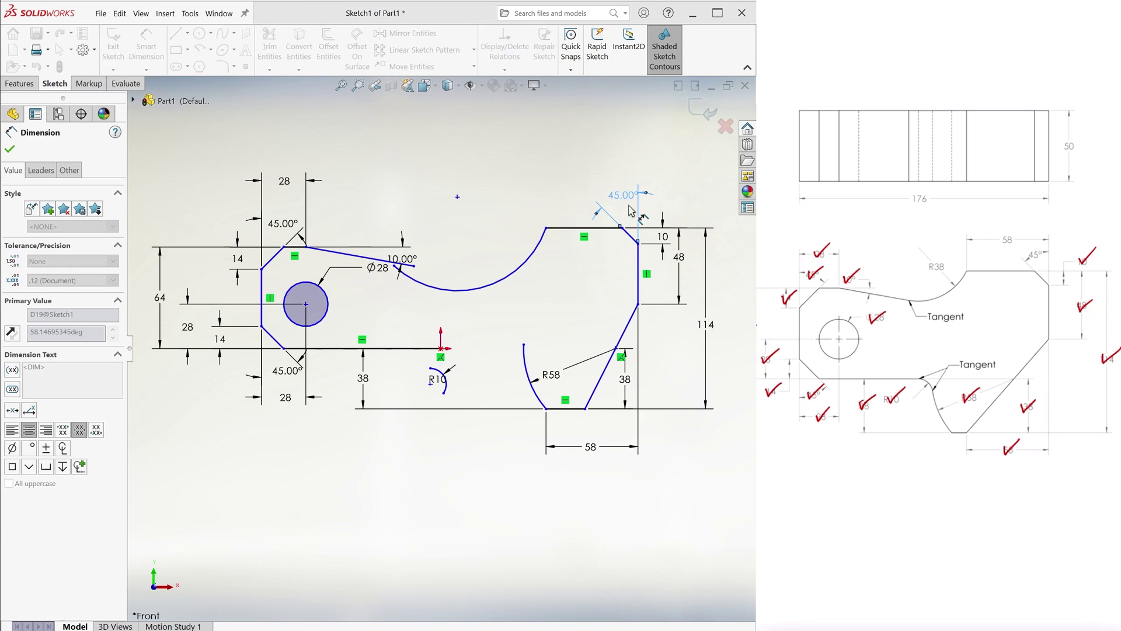
{"action": "left_click", "coordinate": [595, 167]}
{"action": "type", "text": "58"}
{"action": "key", "text": "Return"}
{"action": "left_click", "coordinate": [542, 230]}
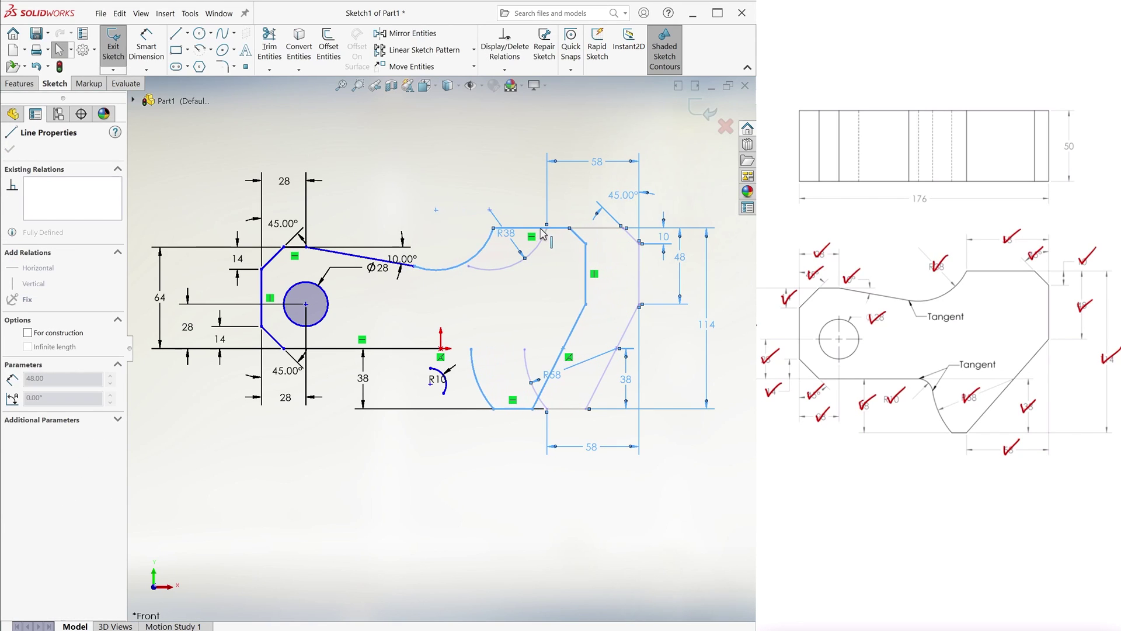
{"action": "left_click", "coordinate": [438, 143]}
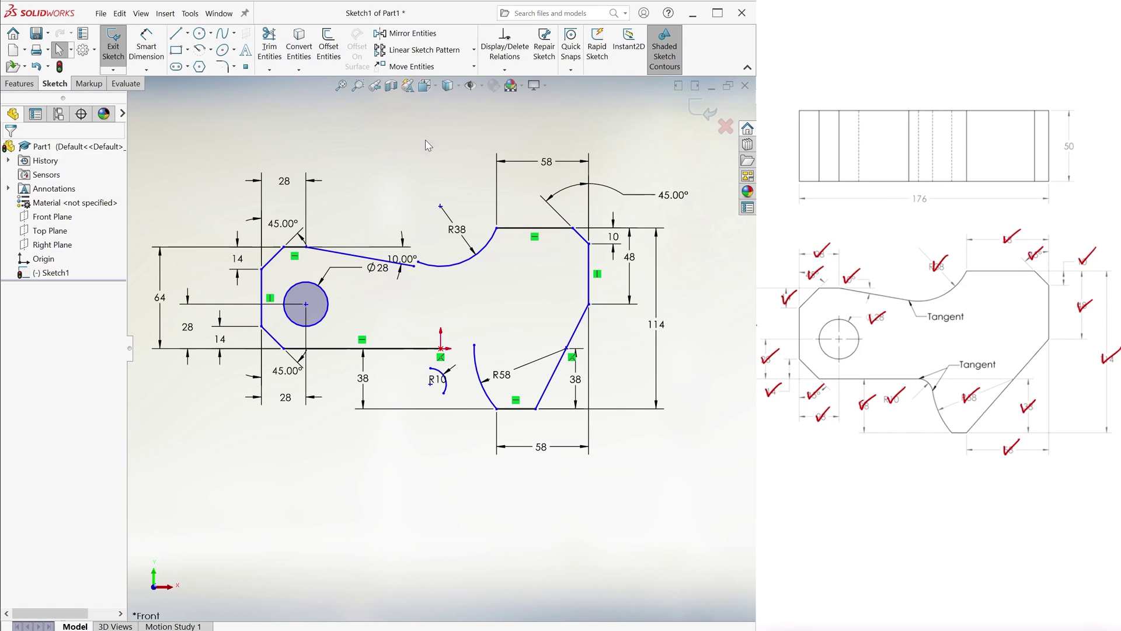
Set the overall width between the left and right vertical edges to 176
{"action": "left_click", "coordinate": [146, 48]}
{"action": "left_click", "coordinate": [263, 298]}
{"action": "left_click", "coordinate": [585, 263]}
{"action": "left_click", "coordinate": [423, 130]}
{"action": "type", "text": "176"}
{"action": "key", "text": "Return"}
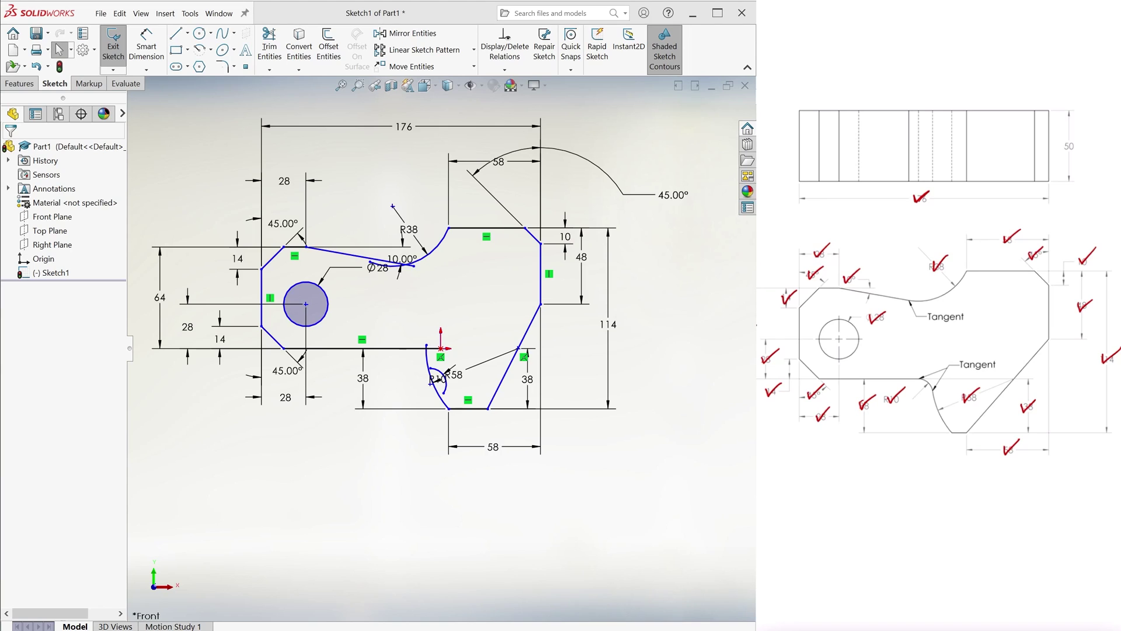
Make the lower arc tangent to its adjoining line
{"action": "left_click", "coordinate": [505, 69]}
{"action": "left_click", "coordinate": [535, 98]}
{"action": "left_click", "coordinate": [367, 348]}
{"action": "left_click", "coordinate": [429, 367]}
{"action": "left_click", "coordinate": [29, 328]}
{"action": "key", "text": "Escape"}
Make the R10 and R58 arcs tangent to each other
{"action": "left_click", "coordinate": [505, 70]}
{"action": "left_click", "coordinate": [534, 98]}
{"action": "left_click", "coordinate": [429, 381]}
{"action": "scroll", "coordinate": [497, 497], "scroll_direction": "down", "scroll_amount": 1}
{"action": "left_click", "coordinate": [498, 493]}
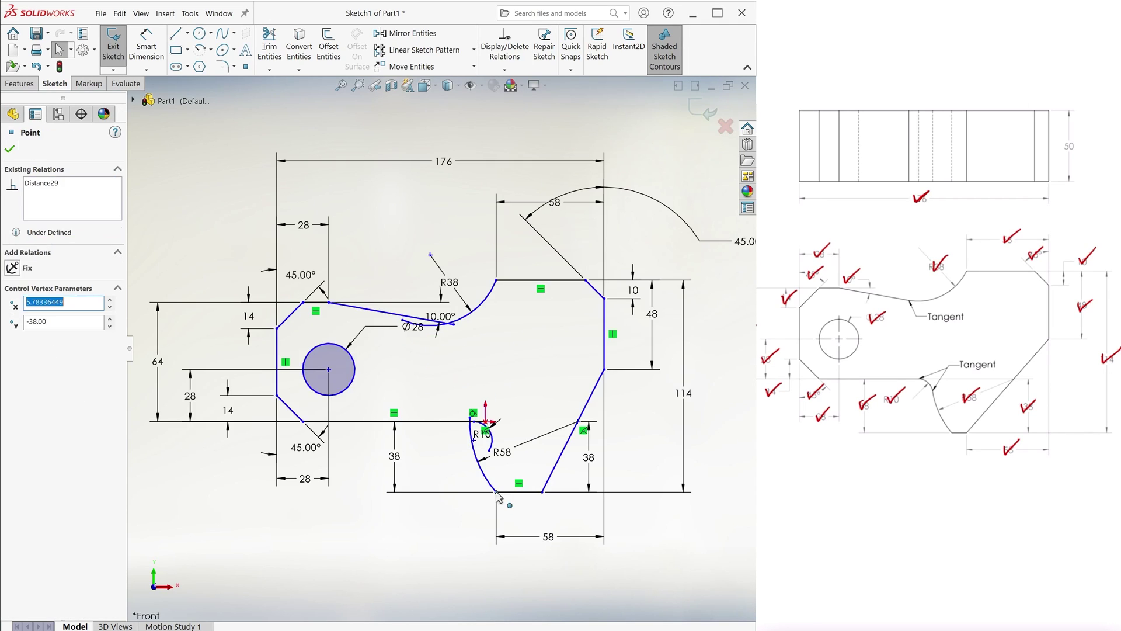
{"action": "left_click", "coordinate": [505, 69]}
{"action": "left_click", "coordinate": [535, 97]}
{"action": "left_click", "coordinate": [491, 435]}
{"action": "left_click", "coordinate": [512, 474]}
{"action": "left_click", "coordinate": [17, 340]}
Make the upper arc tangent to the sloped line
{"action": "left_click", "coordinate": [504, 70]}
{"action": "left_click", "coordinate": [534, 97]}
{"action": "left_click", "coordinate": [455, 337]}
{"action": "left_click", "coordinate": [394, 309]}
{"action": "left_click", "coordinate": [16, 325]}
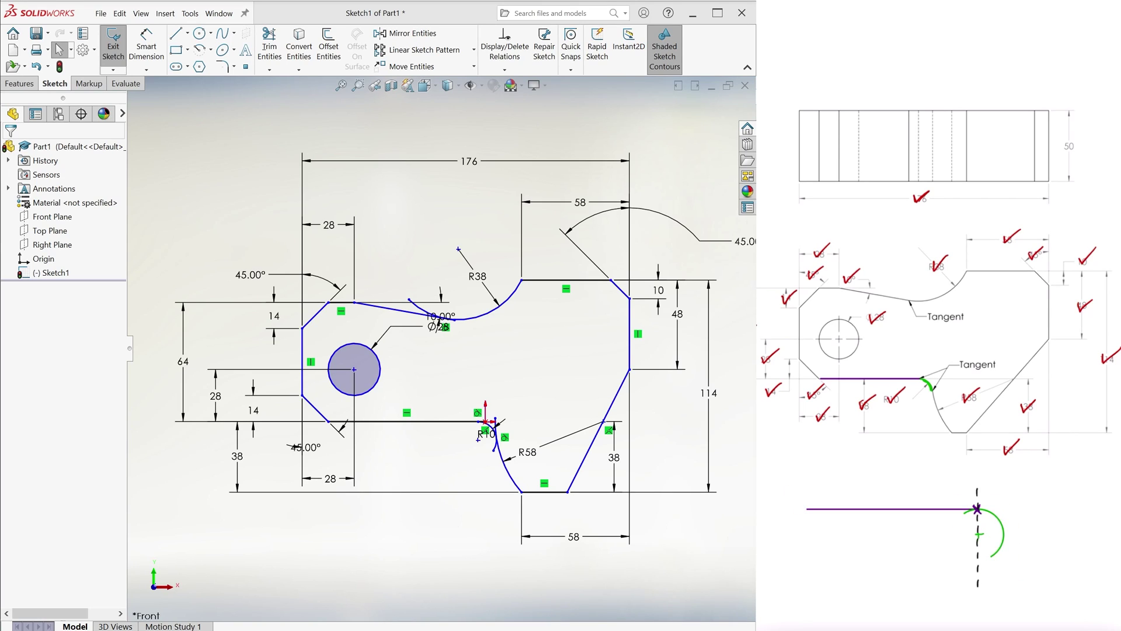
{"action": "scroll", "coordinate": [491, 441], "scroll_direction": "down", "scroll_amount": 3}
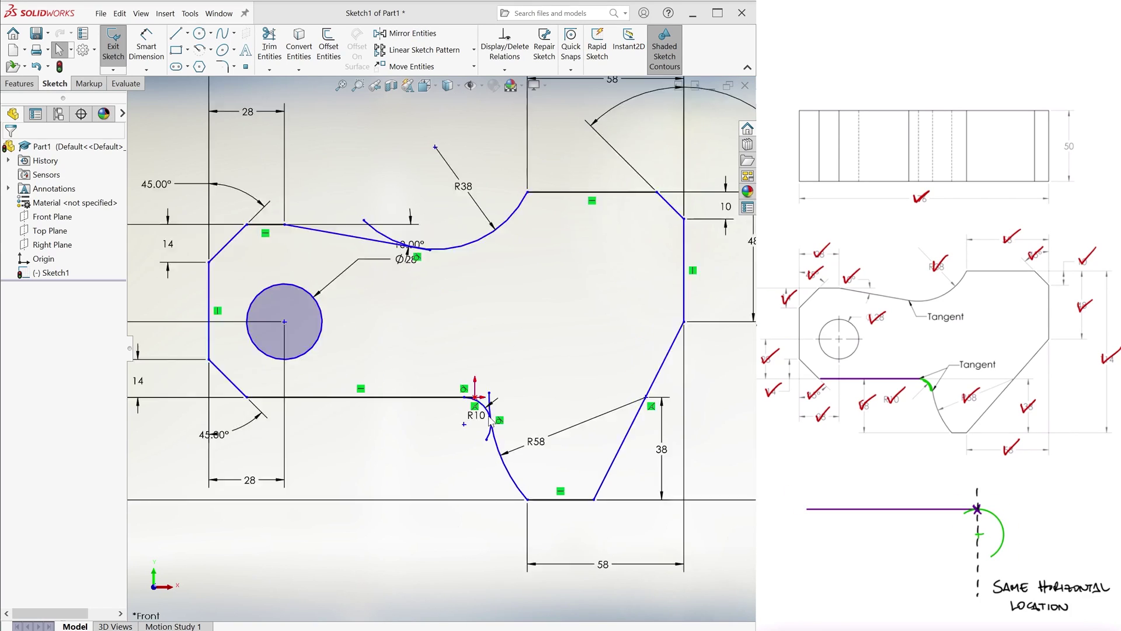
{"action": "scroll", "coordinate": [491, 441], "scroll_direction": "down", "scroll_amount": 3}
Add a Vertical relation between the R10 arc centre and the line endpoint
{"action": "left_click", "coordinate": [505, 68]}
{"action": "left_click", "coordinate": [526, 98]}
{"action": "left_click", "coordinate": [423, 429]}
{"action": "left_click", "coordinate": [425, 345]}
{"action": "left_click", "coordinate": [70, 338]}
{"action": "left_click", "coordinate": [10, 149]}
Trim away the stray arc stub below the R10 arc
{"action": "key", "text": "f"}
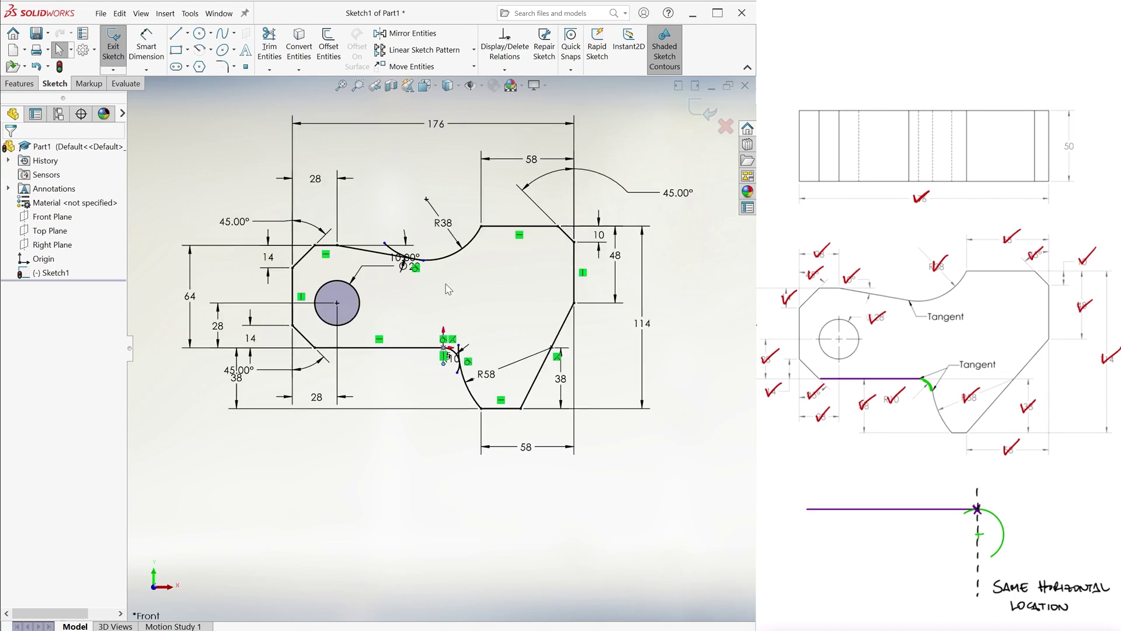
{"action": "scroll", "coordinate": [426, 334], "scroll_direction": "down", "scroll_amount": 2}
{"action": "left_click", "coordinate": [268, 44]}
{"action": "scroll", "coordinate": [421, 263], "scroll_direction": "down", "scroll_amount": 3}
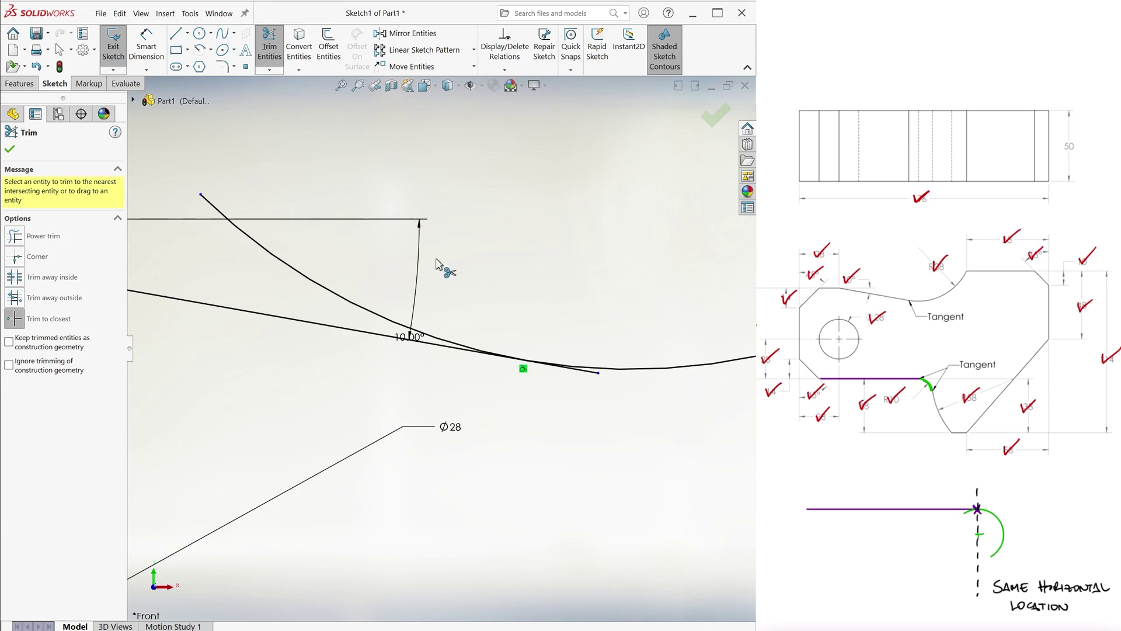
{"action": "scroll", "coordinate": [483, 371], "scroll_direction": "up", "scroll_amount": 3}
{"action": "scroll", "coordinate": [568, 513], "scroll_direction": "down", "scroll_amount": 3}
{"action": "left_click", "coordinate": [568, 512]}
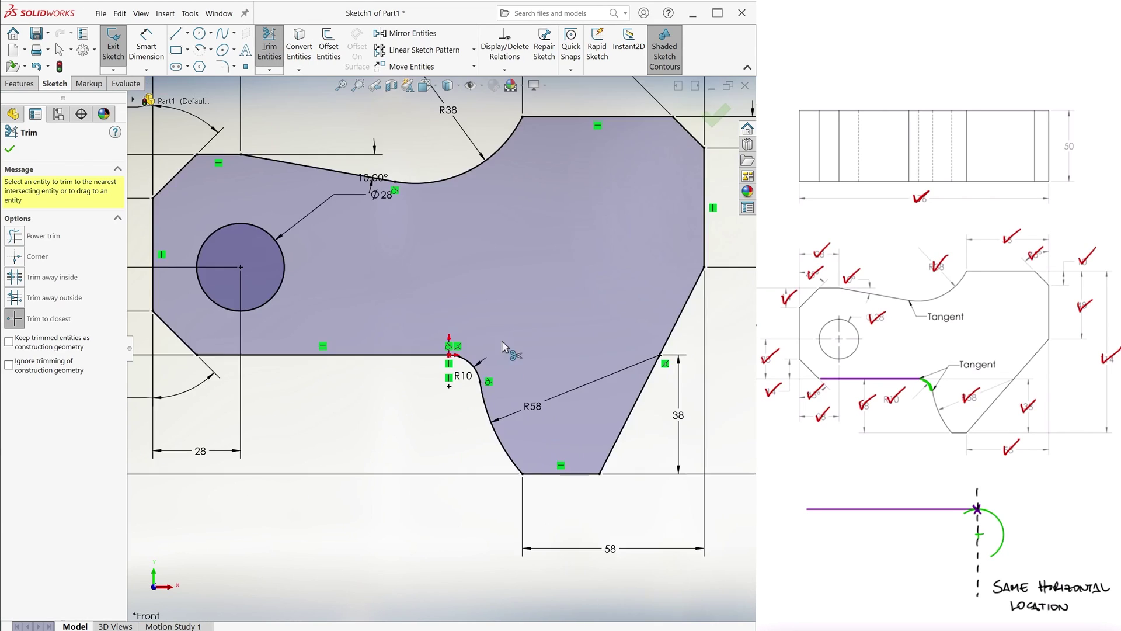
{"action": "scroll", "coordinate": [451, 306], "scroll_direction": "up", "scroll_amount": 5}
{"action": "key", "text": "Escape"}
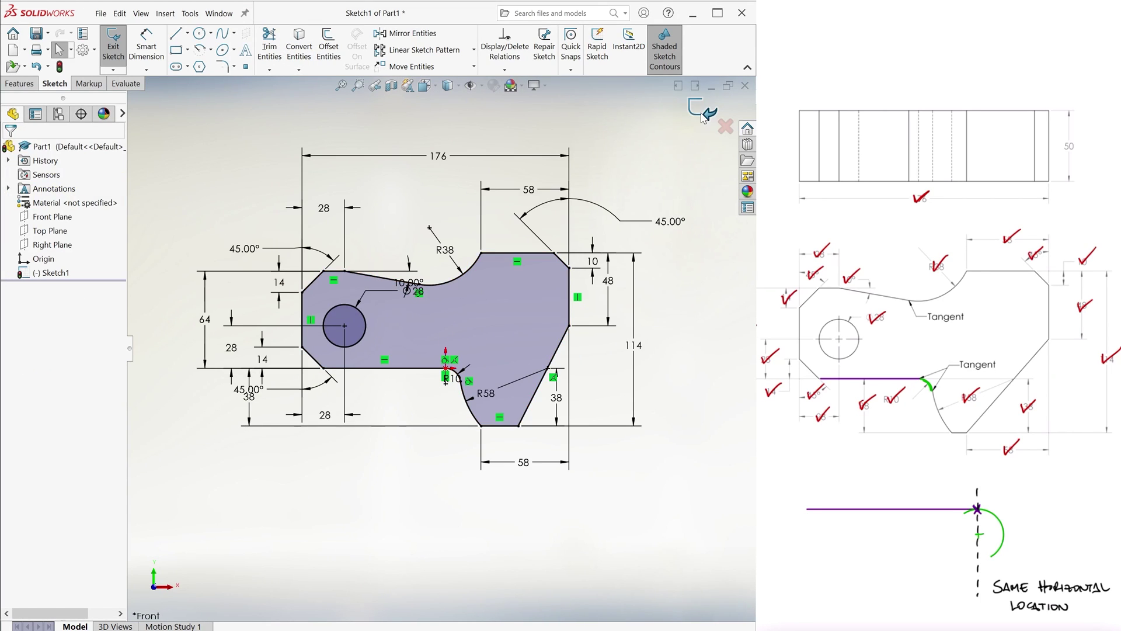
Exit the sketch and extrude the profile 50 mm into a solid
{"action": "left_click", "coordinate": [703, 109]}
{"action": "key", "text": "ctrl+7"}
{"action": "left_click", "coordinate": [29, 84]}
{"action": "left_click", "coordinate": [120, 45]}
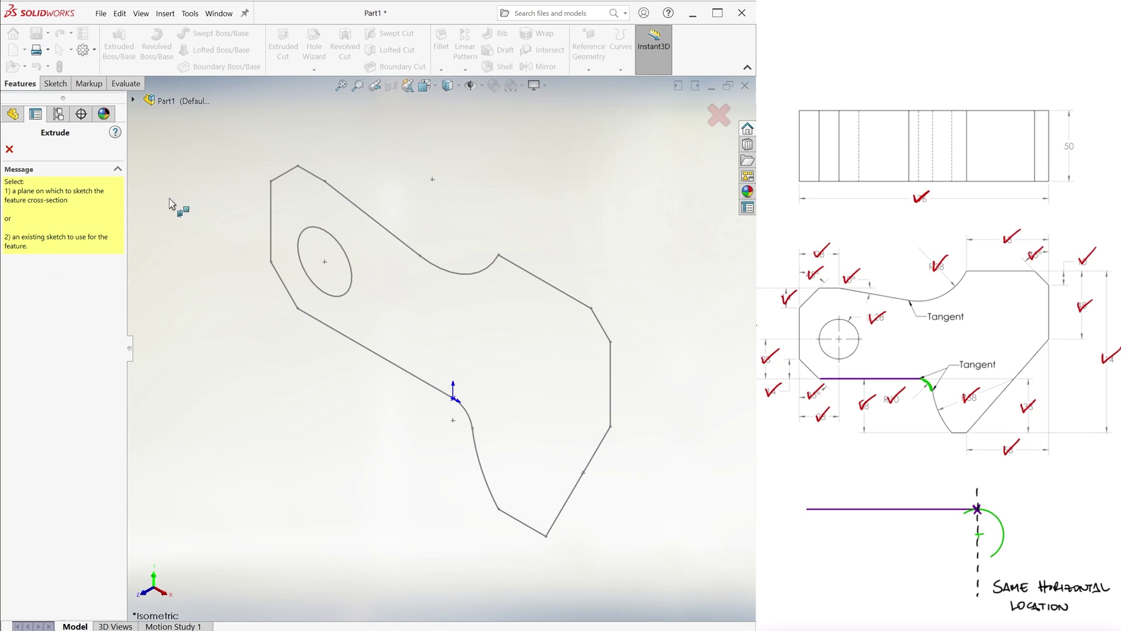
{"action": "key", "text": "Return"}
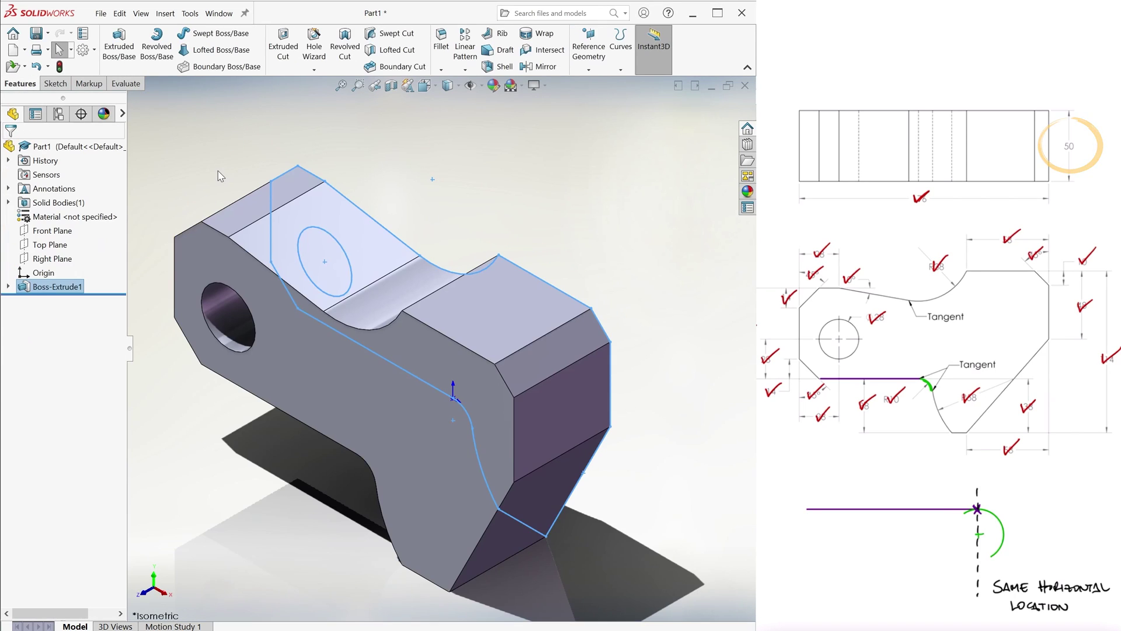
{"action": "right_click", "coordinate": [46, 216]}
Assign Brass material and apply a green appearance colour to the part
{"action": "left_click", "coordinate": [97, 348]}
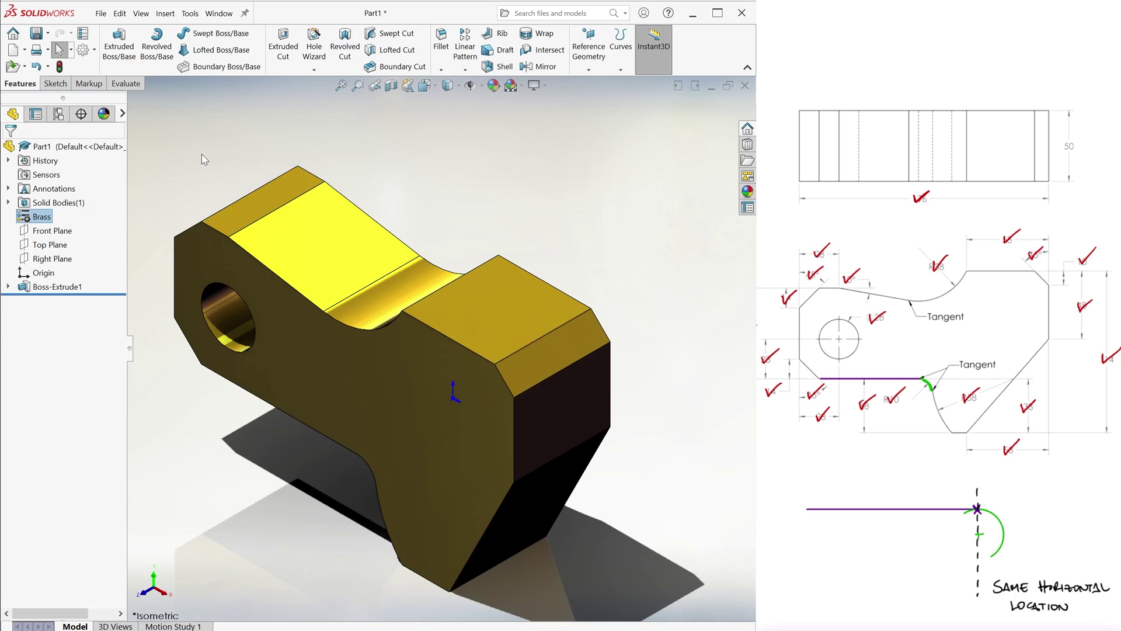
{"action": "left_click", "coordinate": [492, 86]}
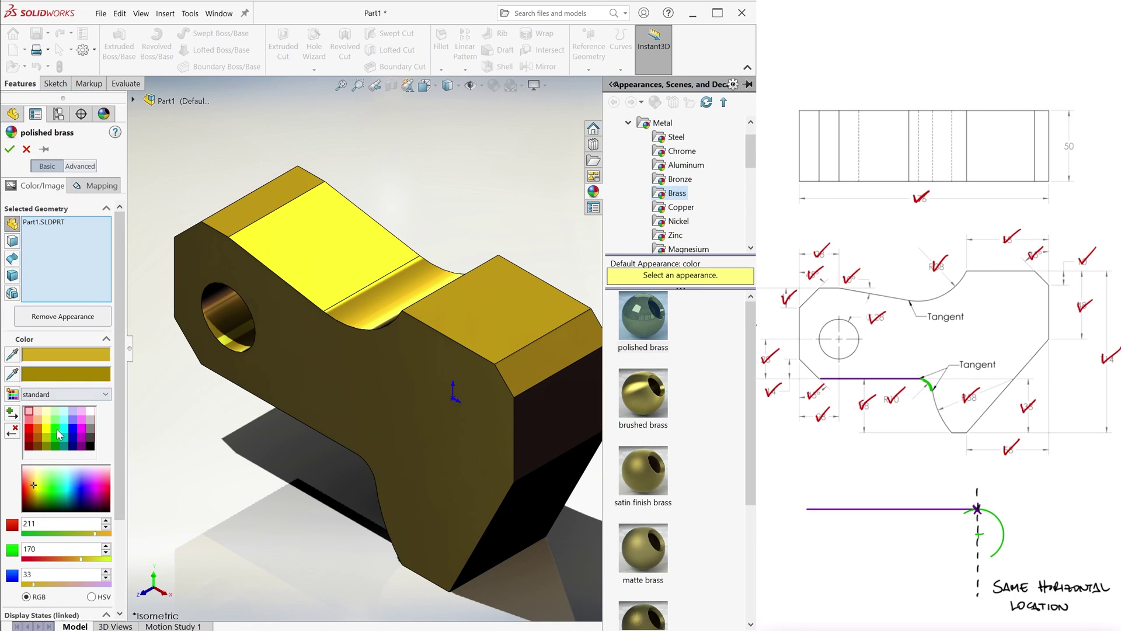
{"action": "left_click", "coordinate": [57, 434]}
{"action": "left_click", "coordinate": [20, 143]}
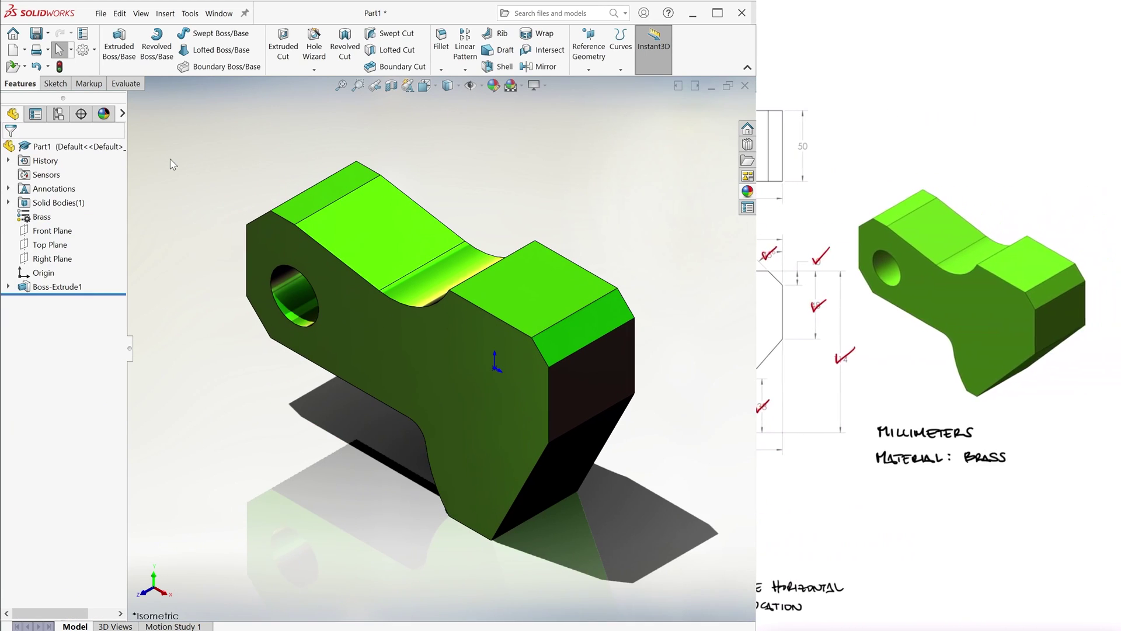